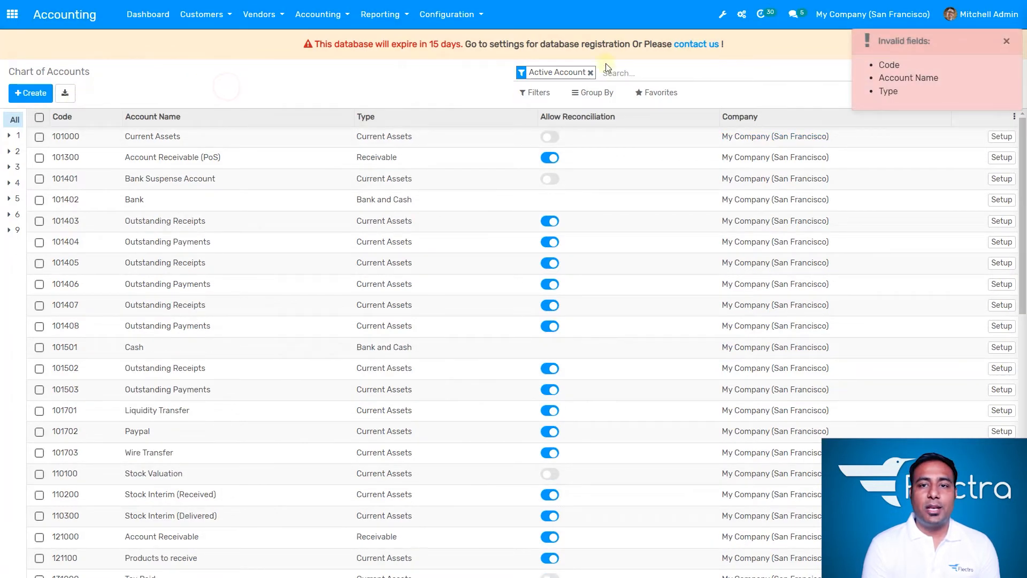
- Change the code of the Current Assets account to 1010021 and save the line
{"action": "left_click", "coordinate": [144, 140]}
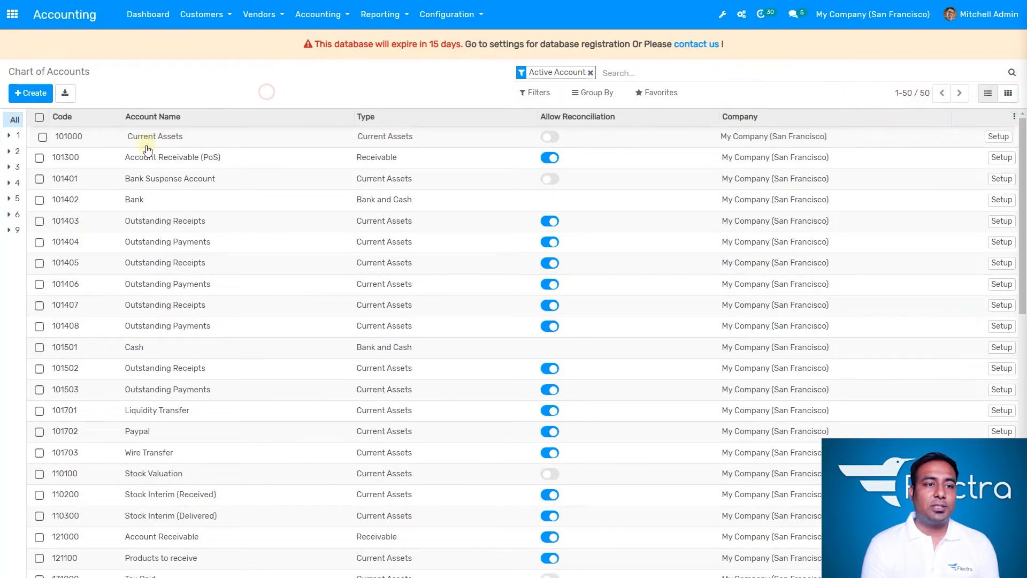
{"action": "left_click", "coordinate": [93, 137]}
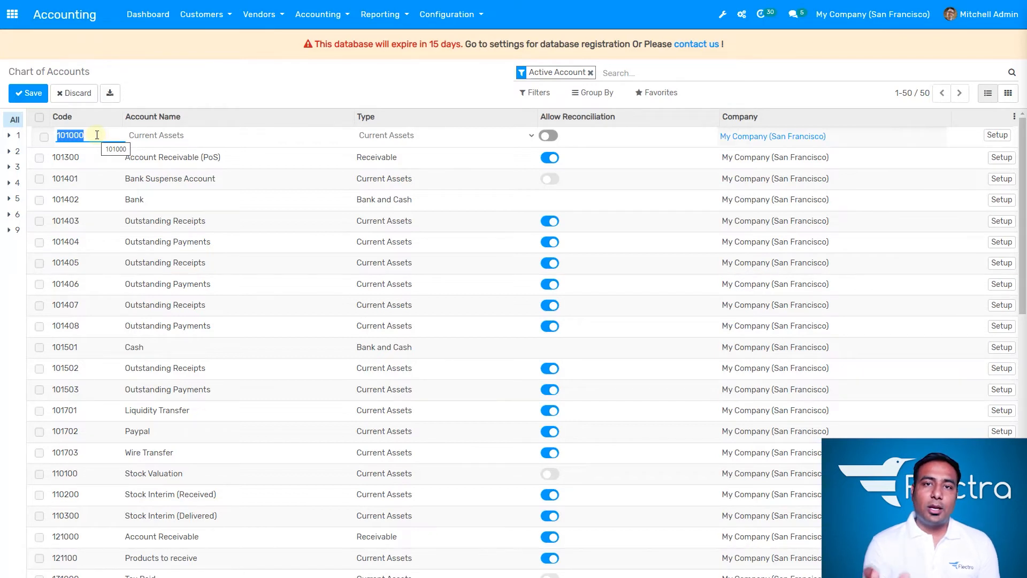
{"action": "type", "text": "1"}
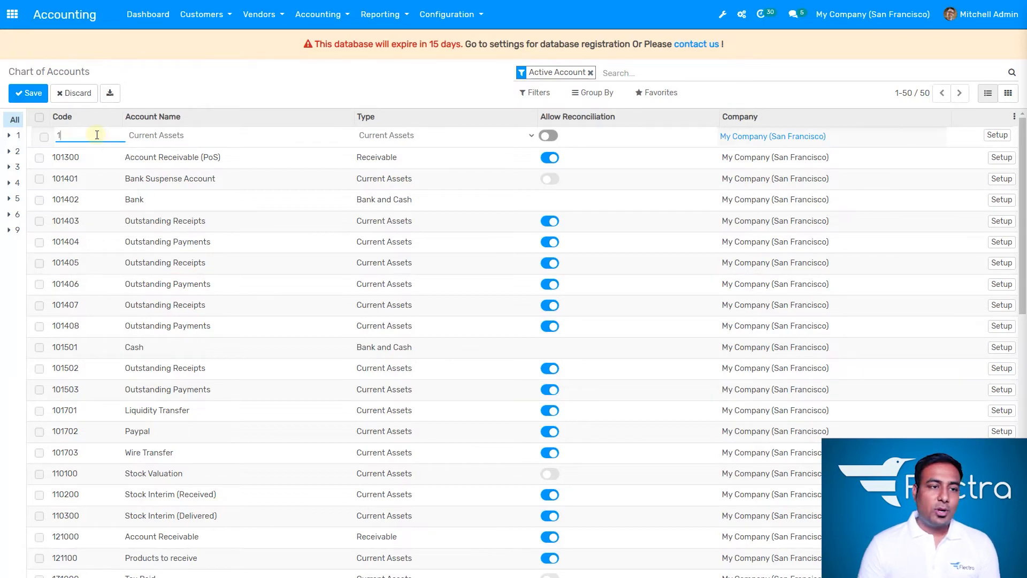
{"action": "type", "text": "010021"}
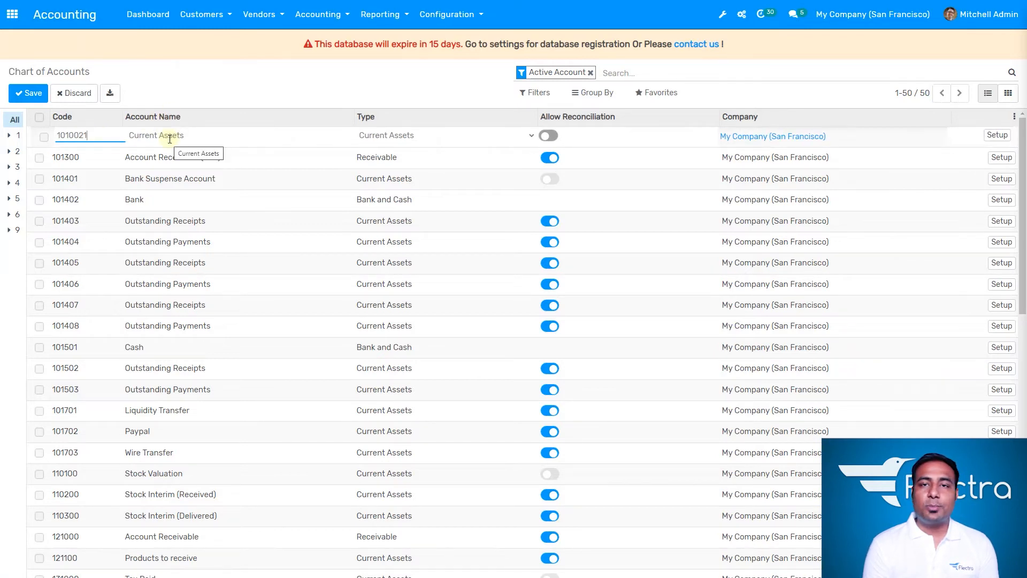
{"action": "left_click", "coordinate": [270, 88]}
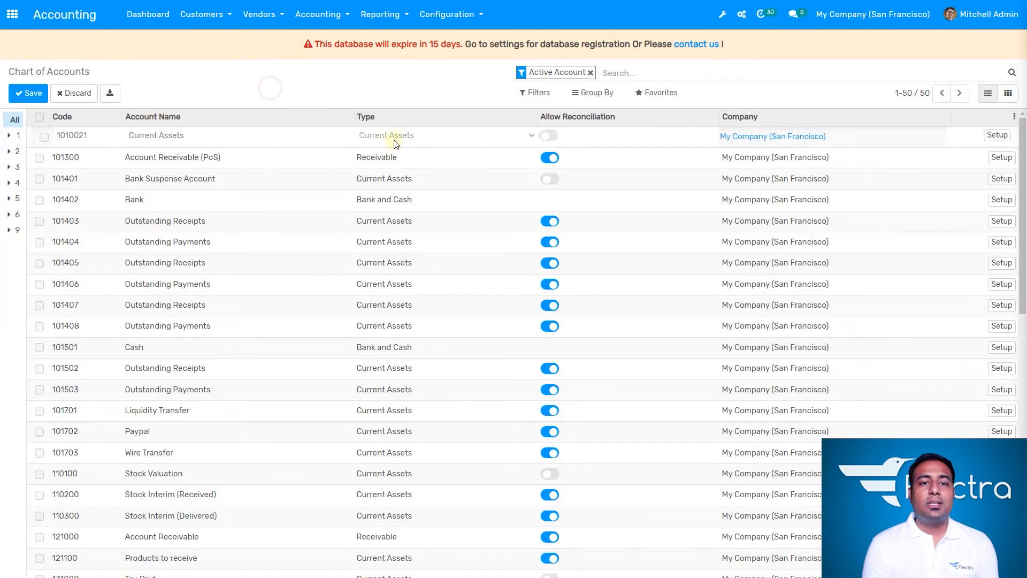
{"action": "left_click", "coordinate": [558, 137]}
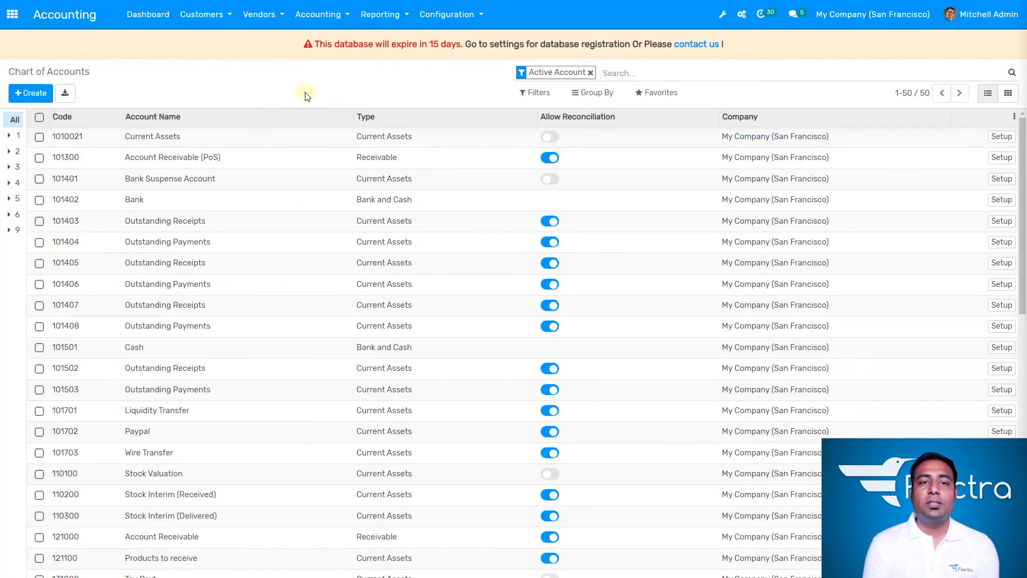
- View the chart of accounts filtered by Equity, Assets and Liability in turn, ending with the Active Account filter applied again
{"action": "left_click", "coordinate": [590, 72]}
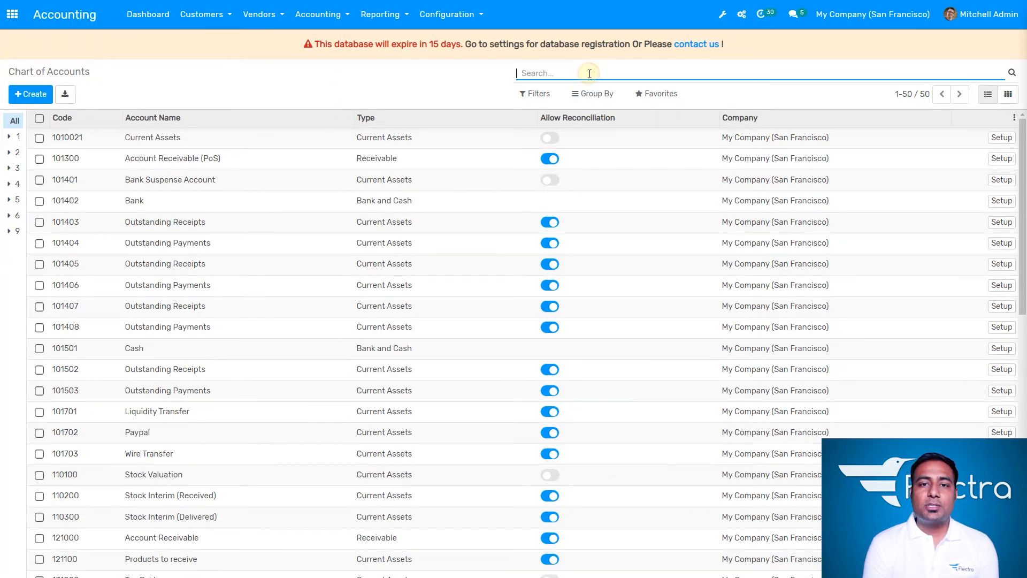
{"action": "left_click", "coordinate": [538, 93]}
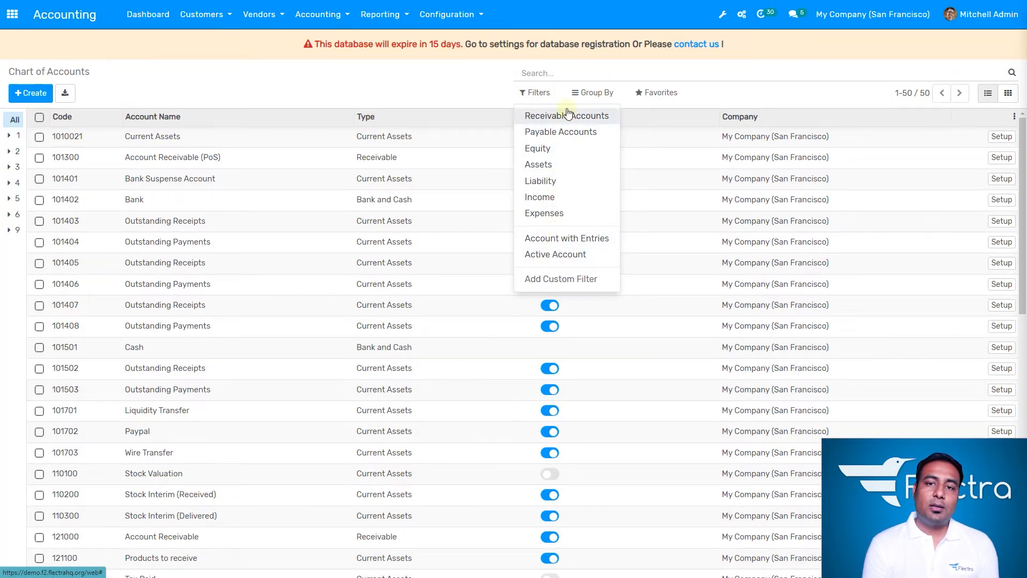
{"action": "left_click", "coordinate": [566, 149]}
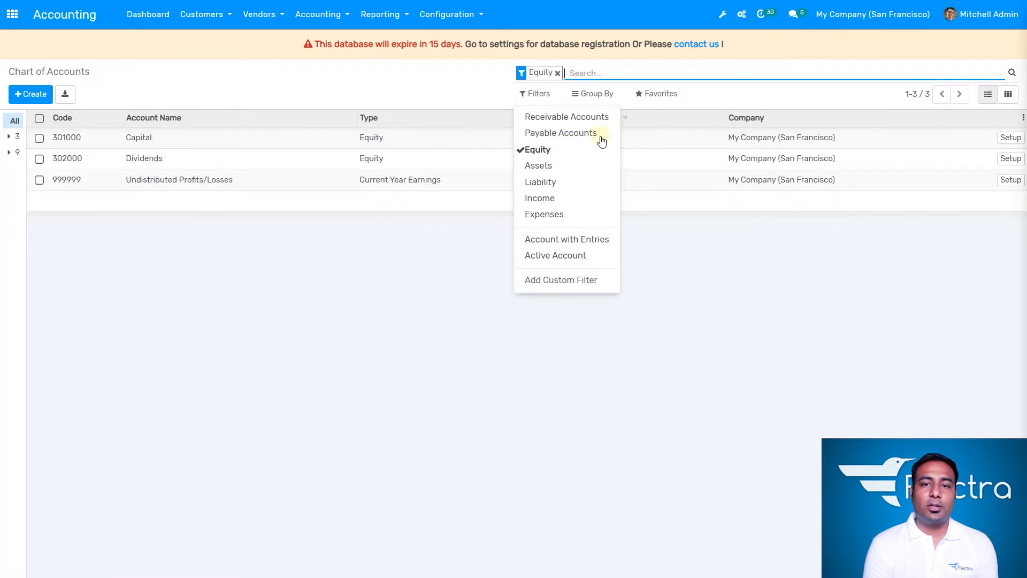
{"action": "left_click", "coordinate": [560, 149]}
{"action": "left_click", "coordinate": [557, 166]}
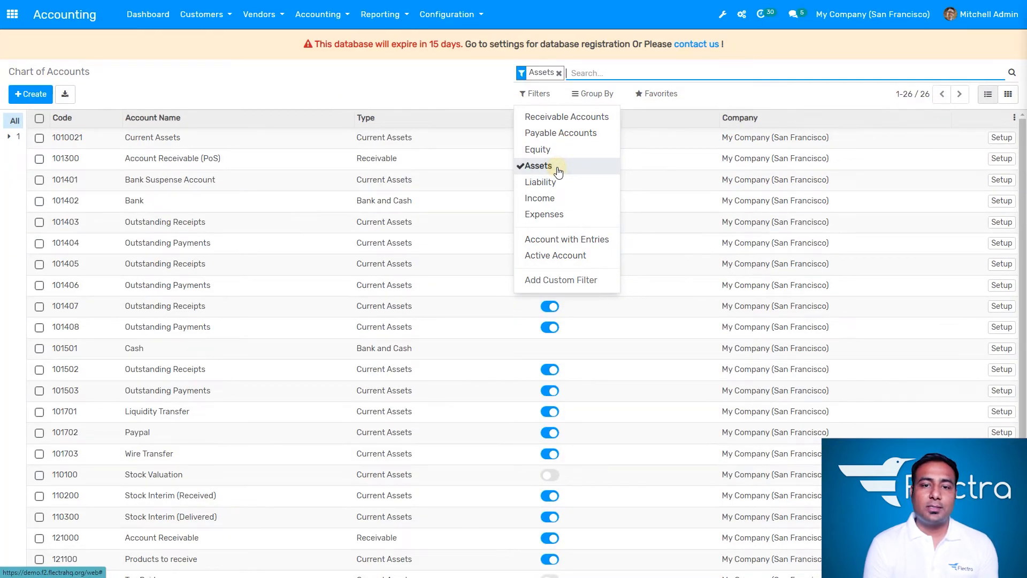
{"action": "left_click", "coordinate": [558, 170]}
{"action": "left_click", "coordinate": [559, 185]}
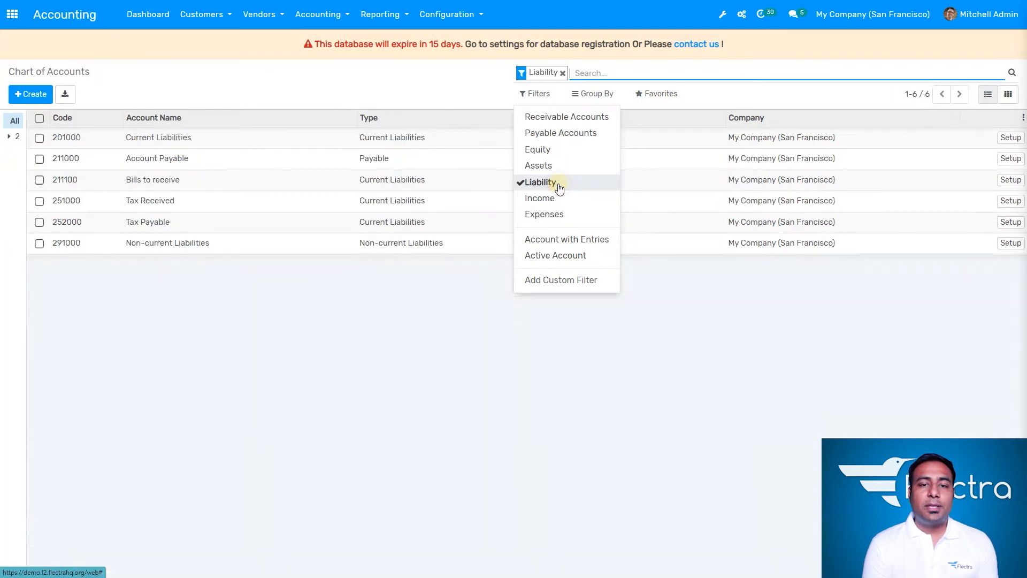
{"action": "left_click", "coordinate": [559, 184]}
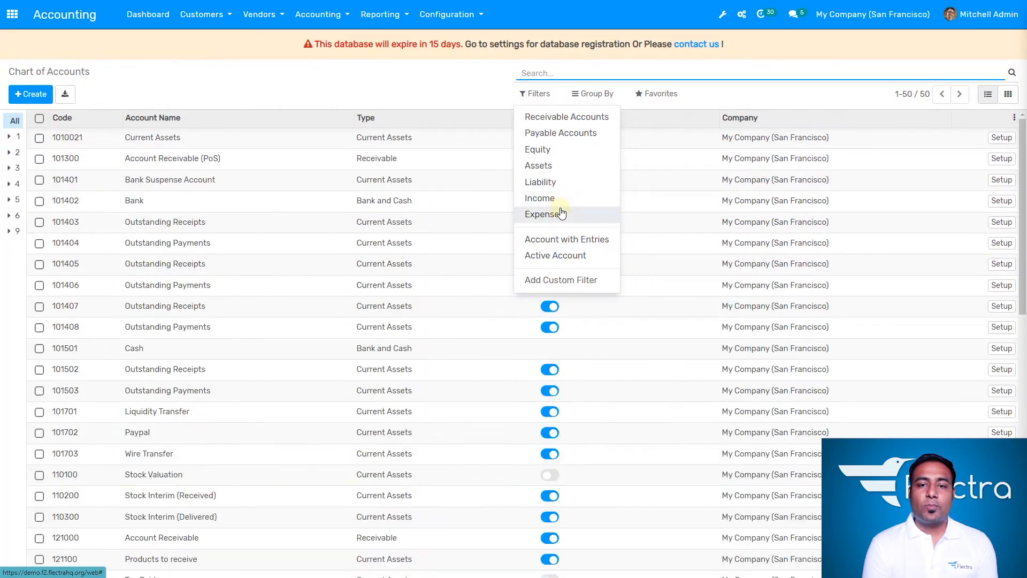
{"action": "left_click", "coordinate": [575, 258]}
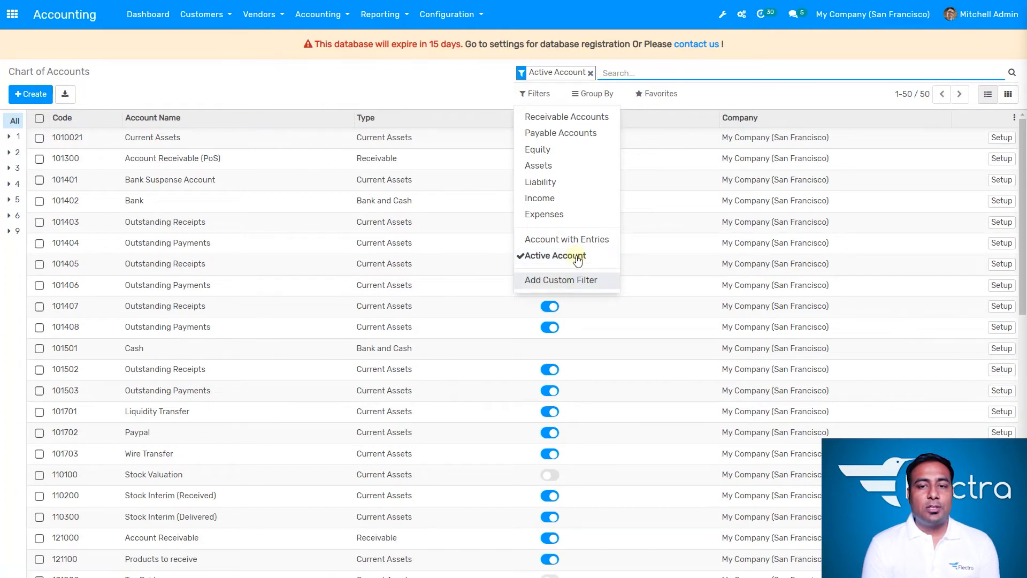
- Clear the Active Account filter and group the chart of accounts by Account Type
{"action": "left_click", "coordinate": [589, 73]}
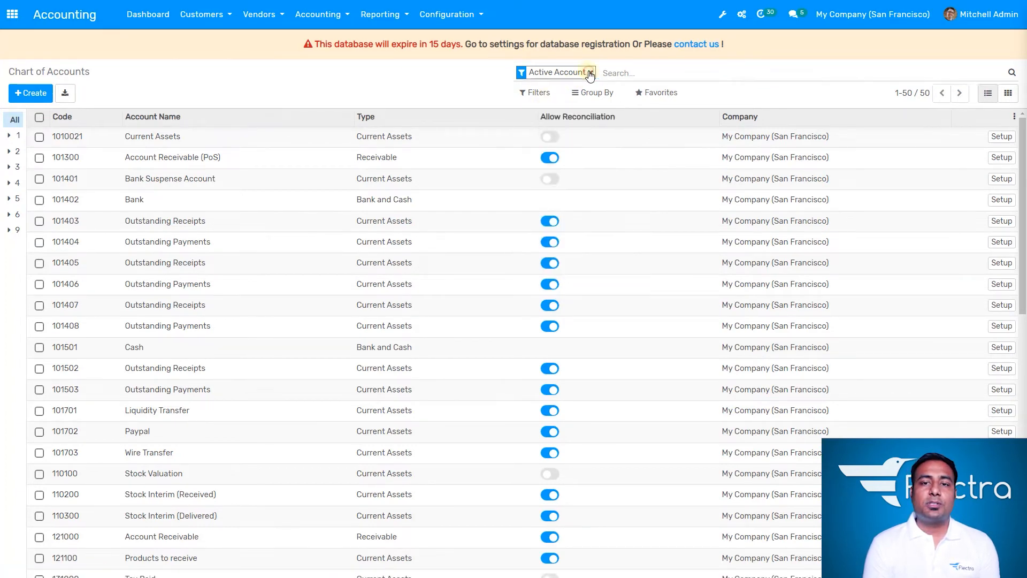
{"action": "left_click", "coordinate": [590, 94]}
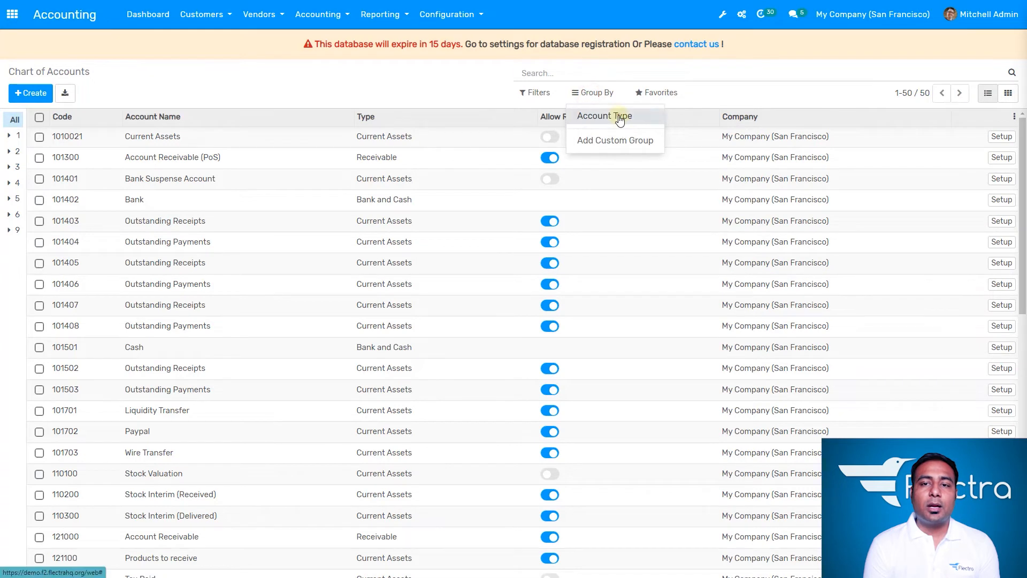
{"action": "left_click", "coordinate": [618, 119]}
{"action": "left_click", "coordinate": [412, 91]}
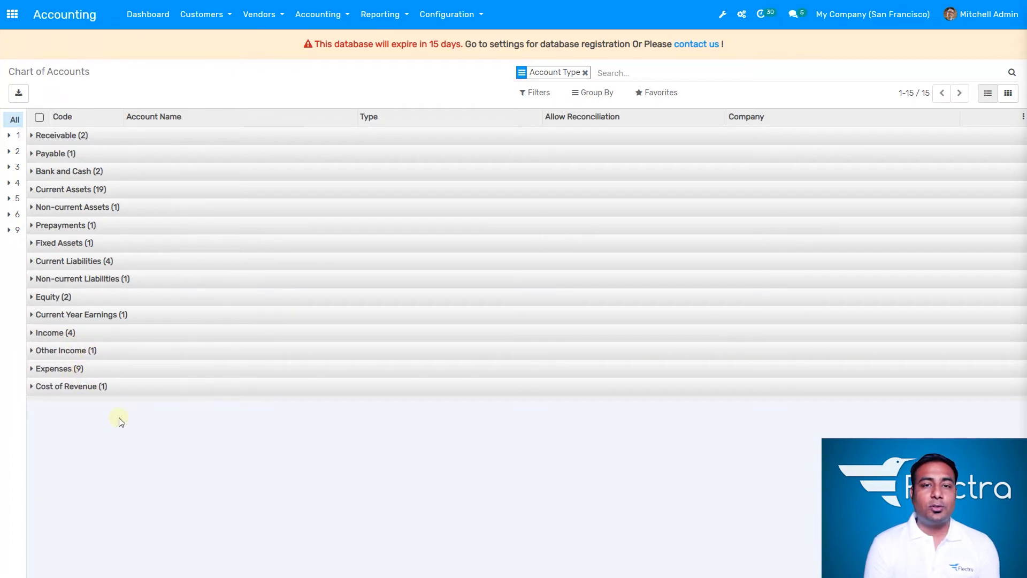
{"action": "left_click", "coordinate": [227, 79]}
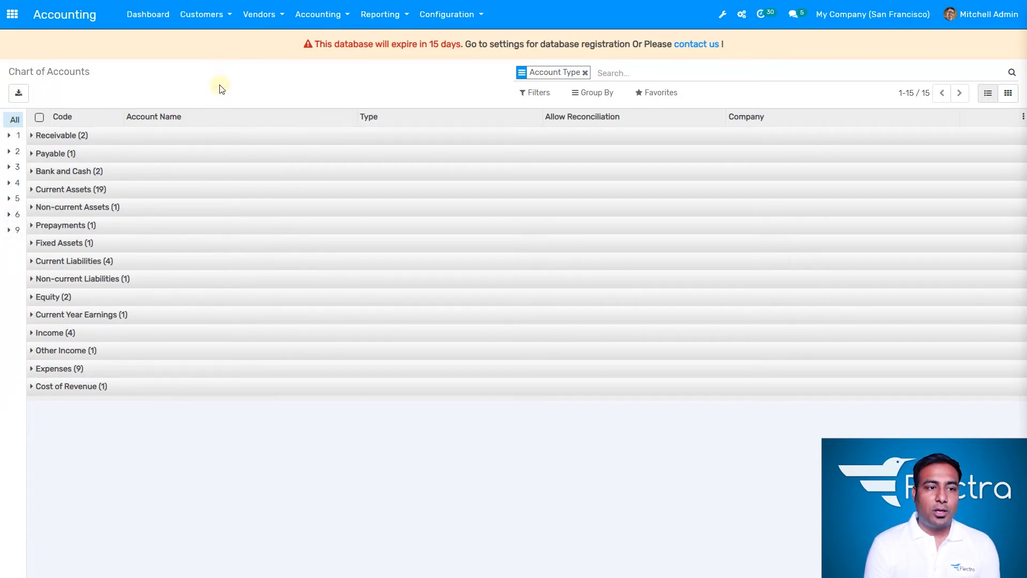
- Examine the accounts in the Income group and those under code prefixes 40 and 4
{"action": "left_click", "coordinate": [36, 332]}
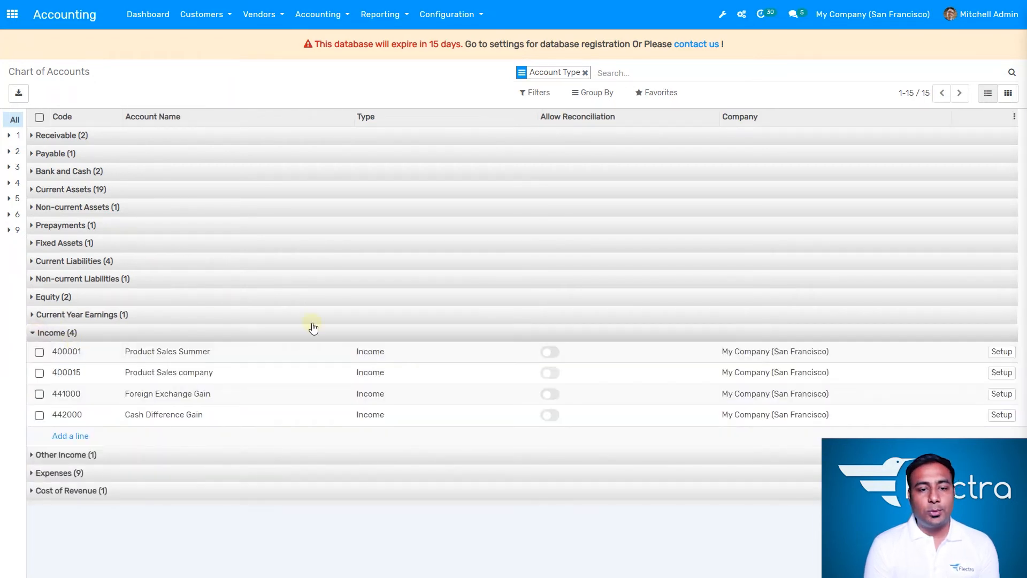
{"action": "left_click", "coordinate": [59, 334]}
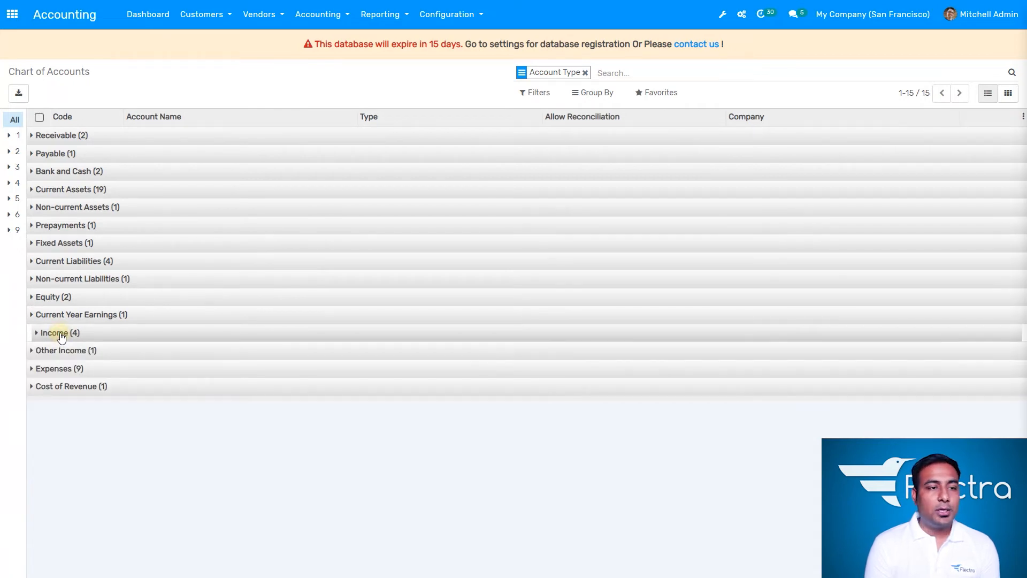
{"action": "left_click", "coordinate": [13, 184]}
{"action": "left_click", "coordinate": [17, 201]}
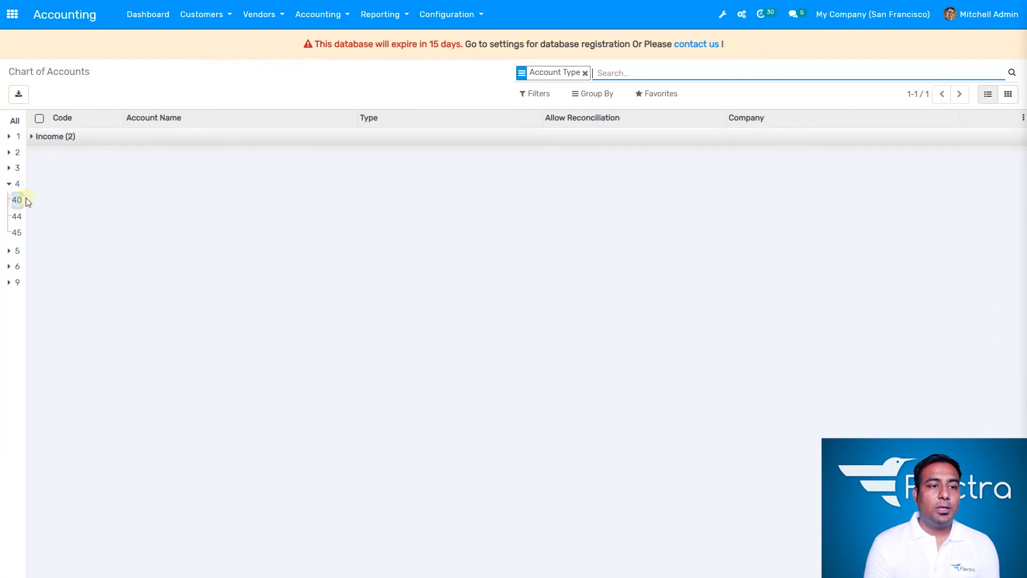
{"action": "left_click", "coordinate": [84, 138]}
{"action": "left_click", "coordinate": [16, 212]}
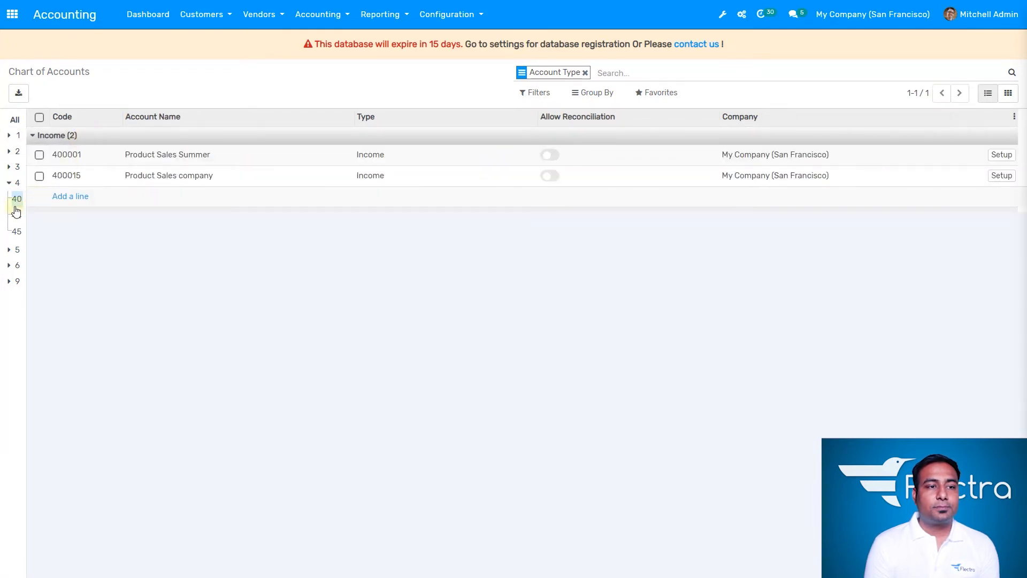
{"action": "left_click", "coordinate": [11, 184]}
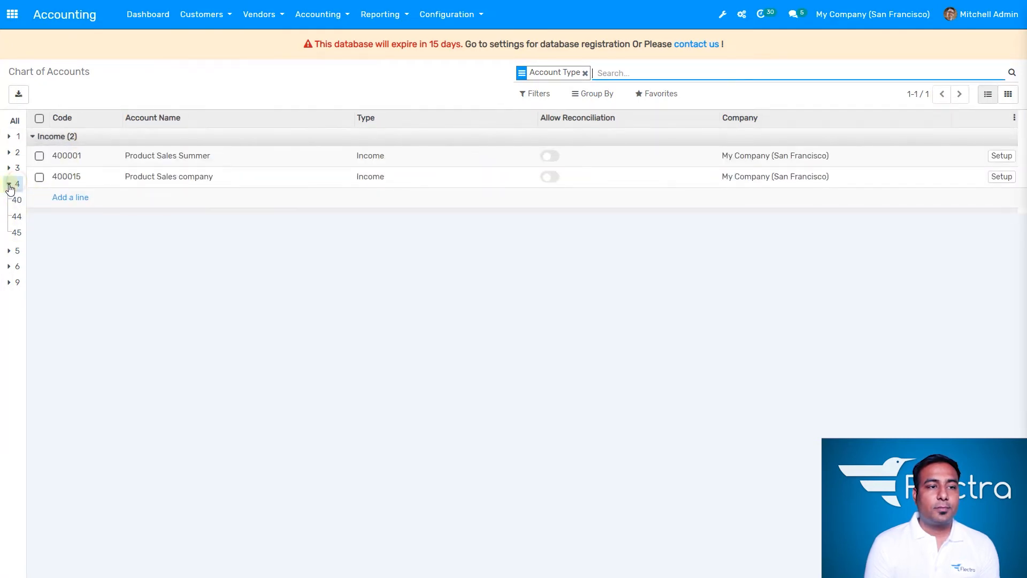
- Remove the Account Type grouping and filter the chart of accounts by Income
{"action": "left_click", "coordinate": [585, 73]}
{"action": "left_click", "coordinate": [537, 93]}
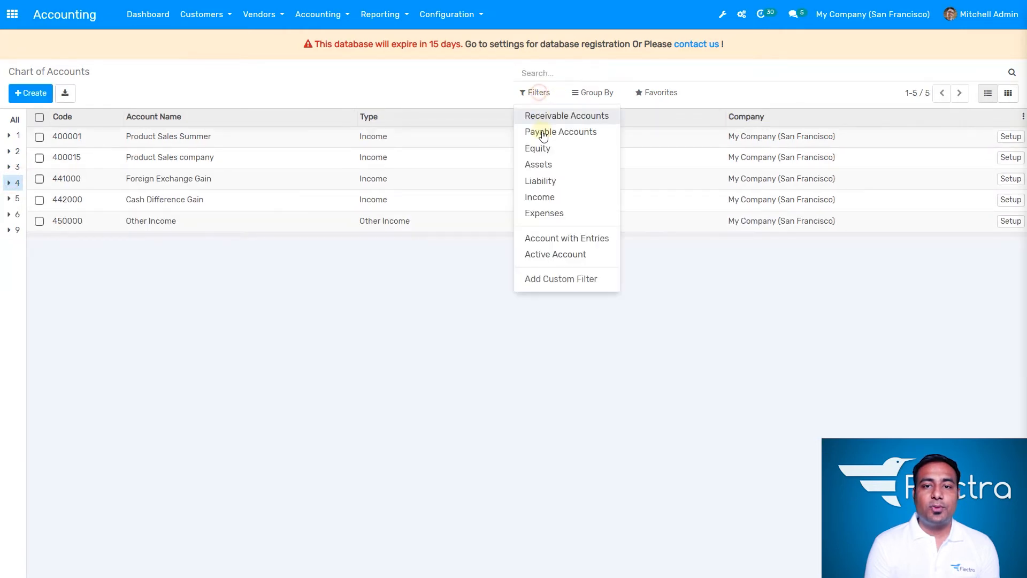
{"action": "left_click", "coordinate": [542, 197]}
{"action": "left_click", "coordinate": [343, 277]}
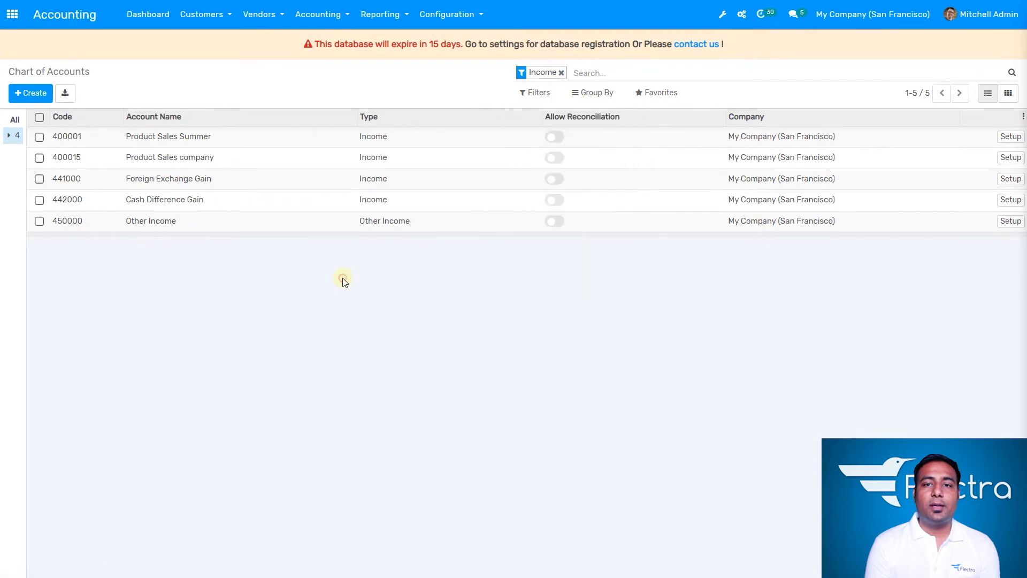
{"action": "left_click", "coordinate": [244, 310]}
- Open the setup form of the 400015 Product Sales company account and duplicate the account
{"action": "left_click", "coordinate": [31, 93]}
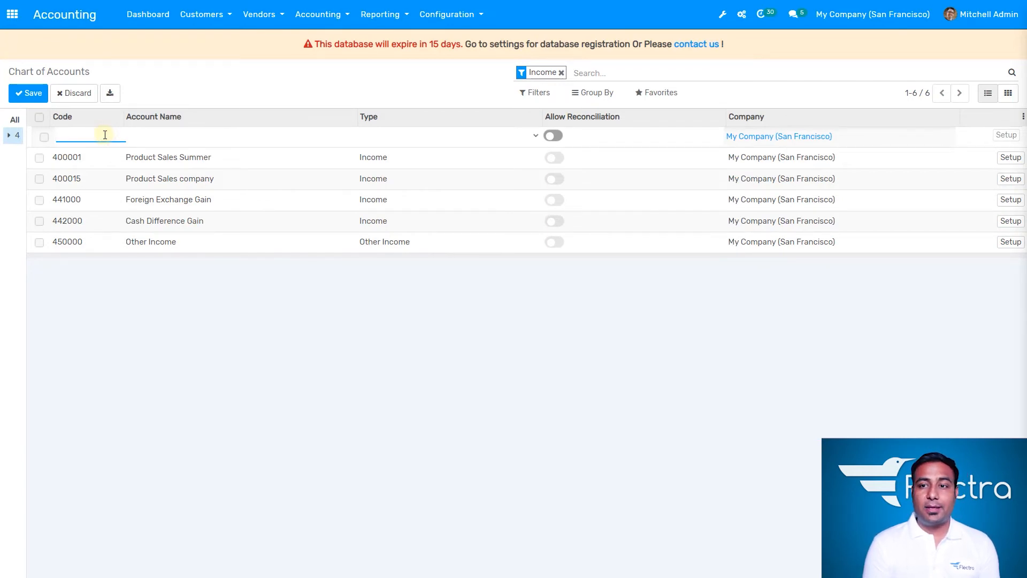
{"action": "left_click", "coordinate": [81, 94]}
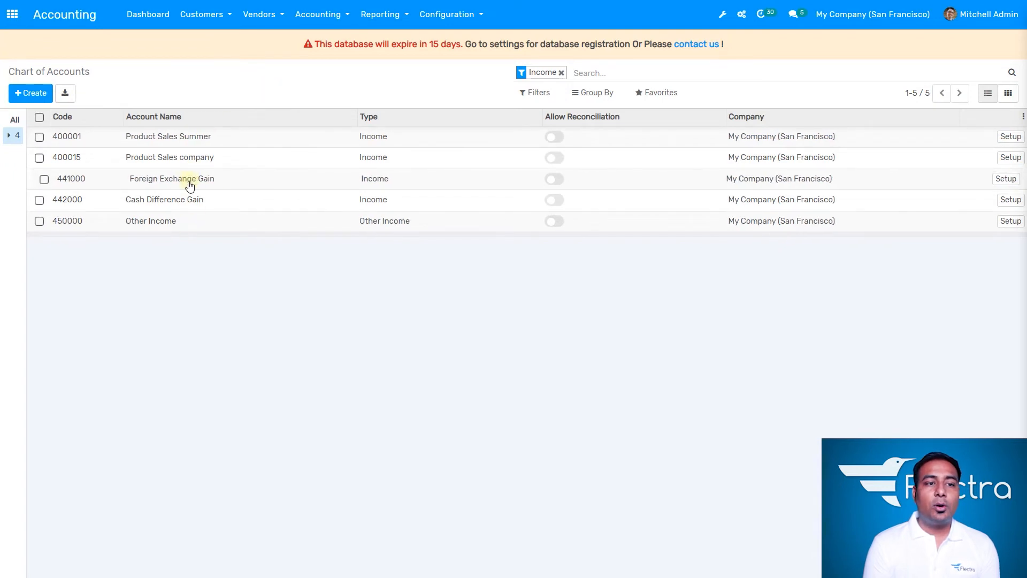
{"action": "left_click", "coordinate": [199, 161]}
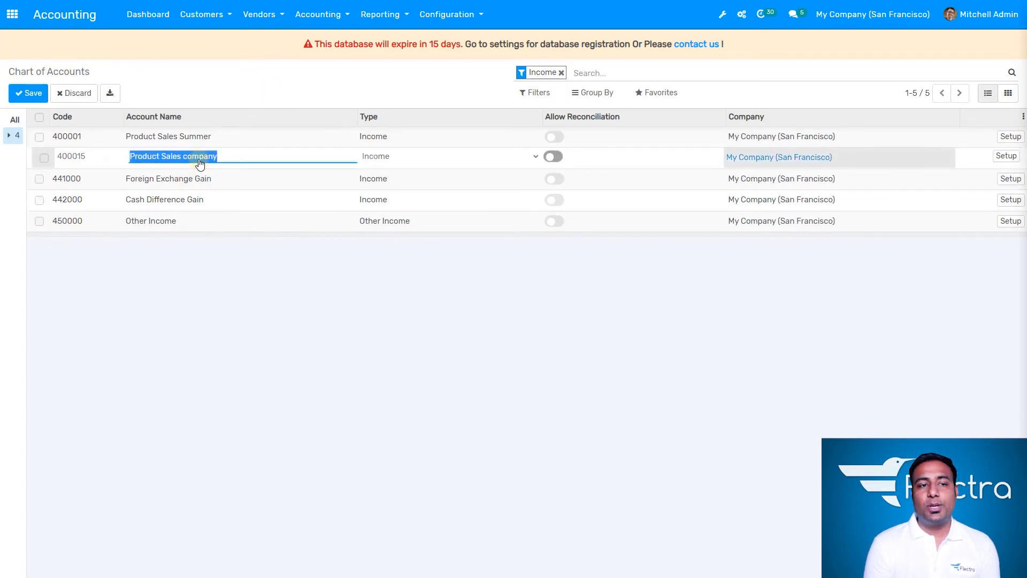
{"action": "left_click", "coordinate": [1017, 156]}
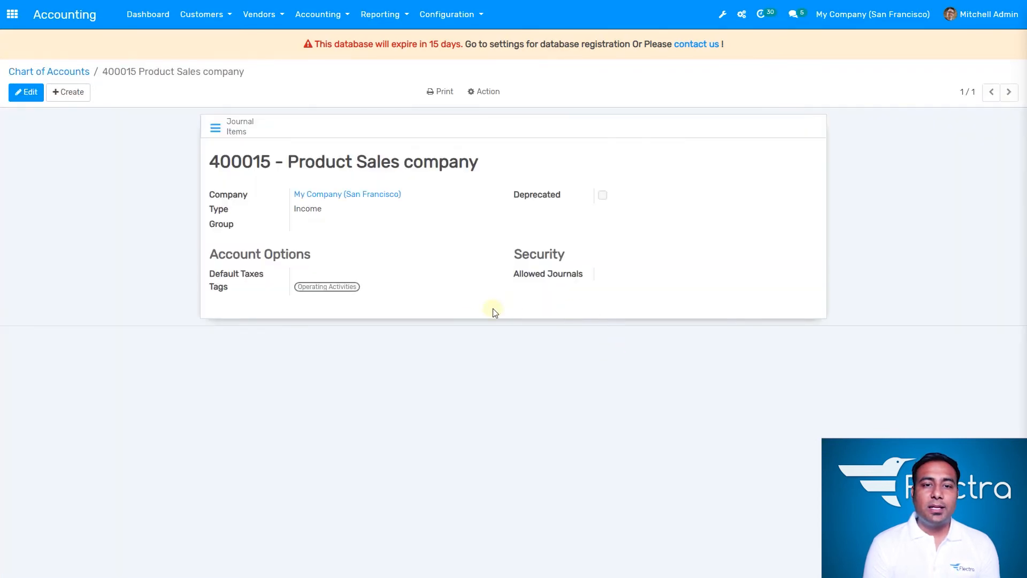
{"action": "left_click", "coordinate": [493, 94]}
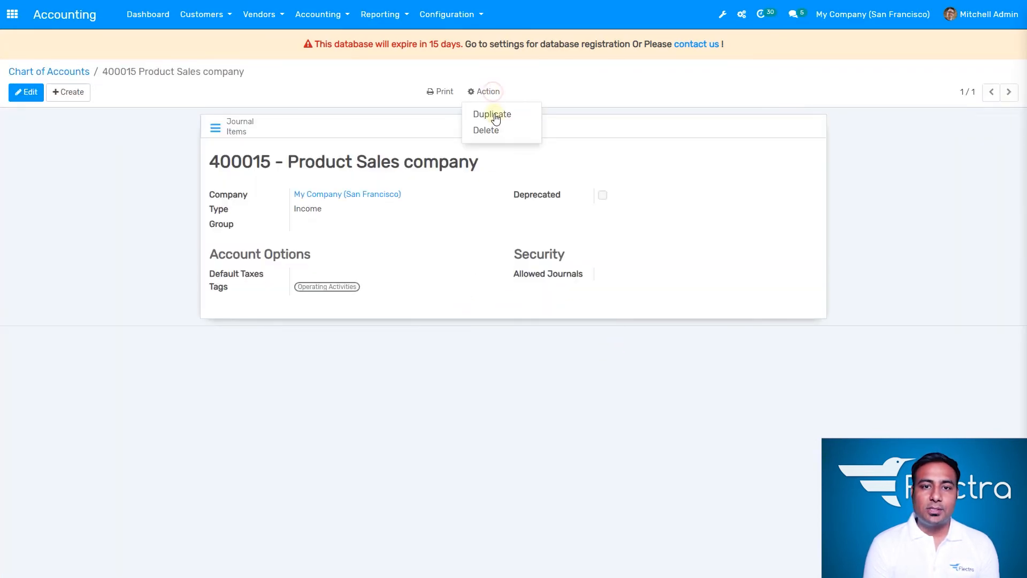
{"action": "left_click", "coordinate": [495, 116]}
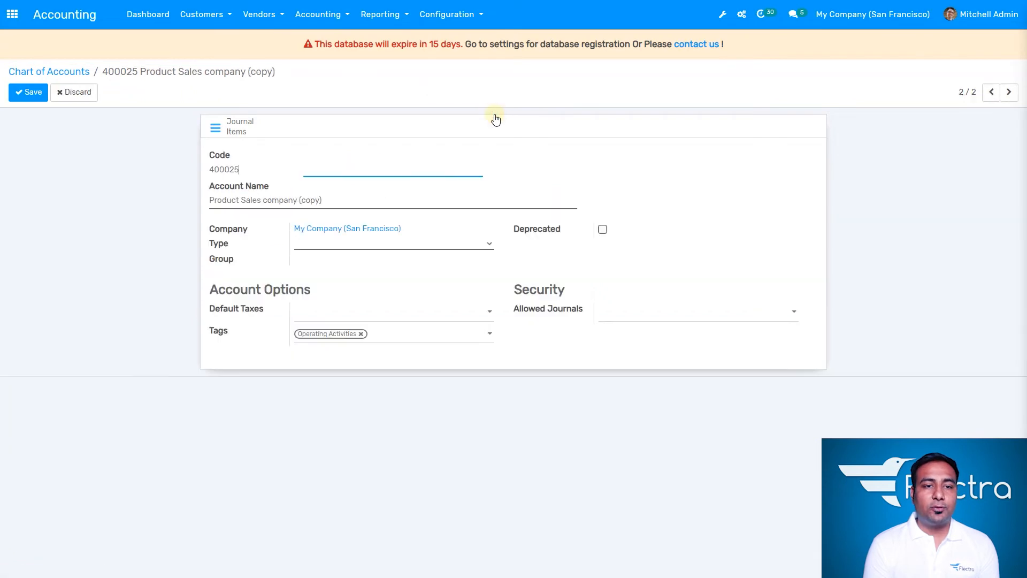
- Set the duplicated account's code to 400035 and its name to "Product Sales summer company"
{"action": "left_click", "coordinate": [331, 170]}
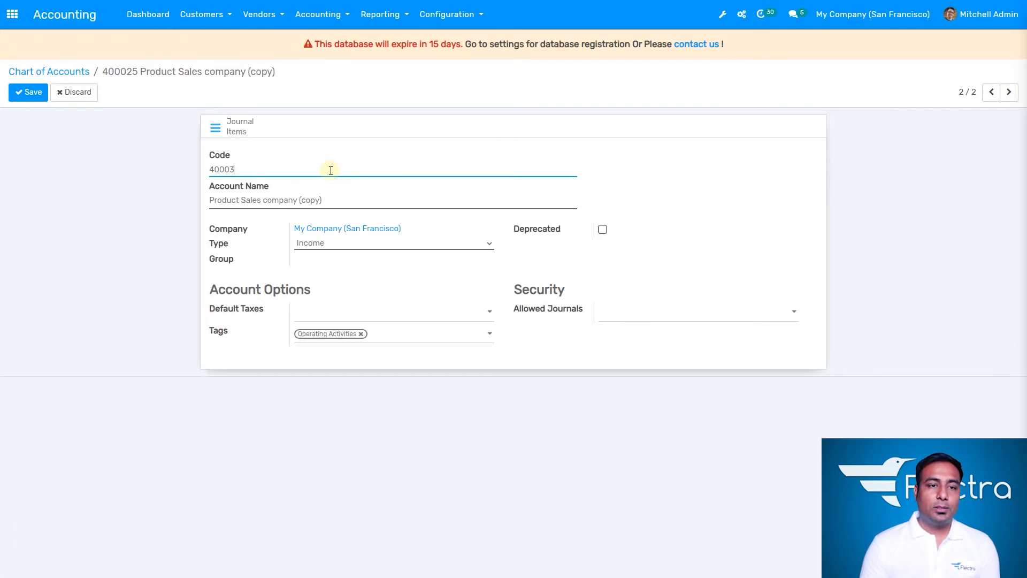
{"action": "left_click", "coordinate": [338, 201]}
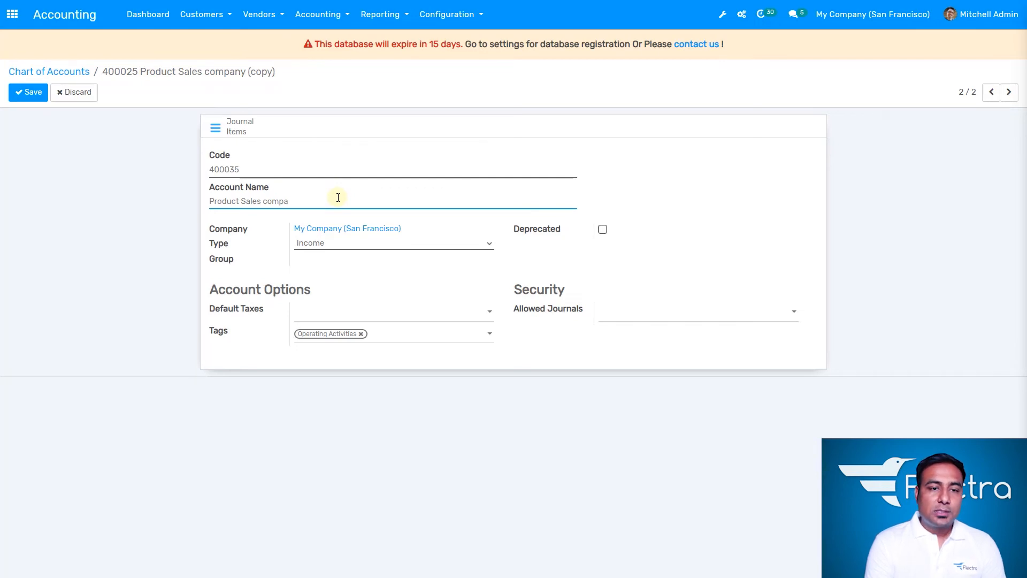
{"action": "key", "text": "BackSpace"}
{"action": "key", "text": "BackSpace"}
{"action": "key", "text": "BackSpace"}
{"action": "type", "text": "su"}
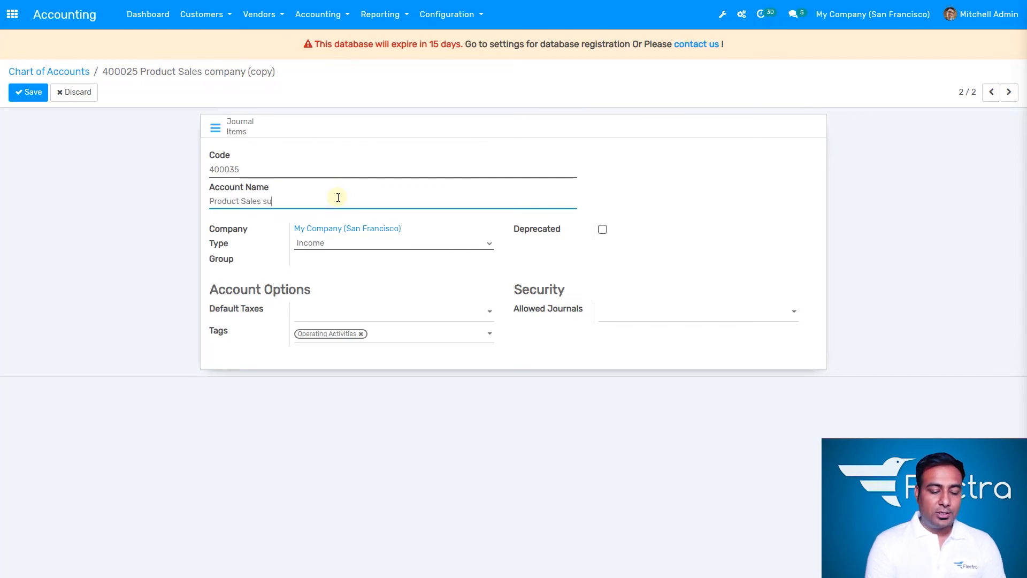
{"action": "type", "text": "mmer company"}
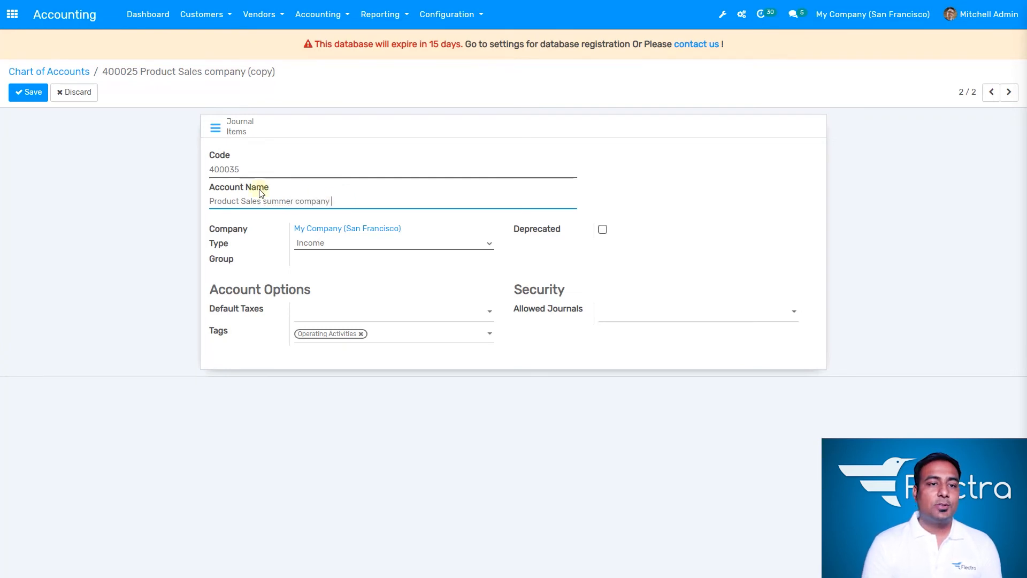
{"action": "left_click", "coordinate": [159, 220]}
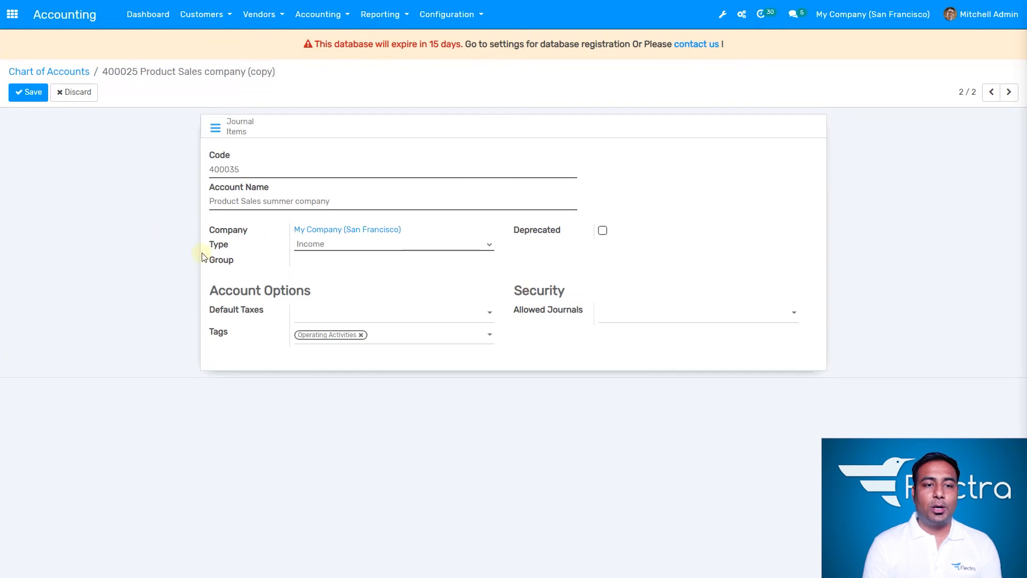
- Save the duplicated 400035 Product Sales summer company account and return to the chart of accounts list
{"action": "left_click", "coordinate": [367, 278]}
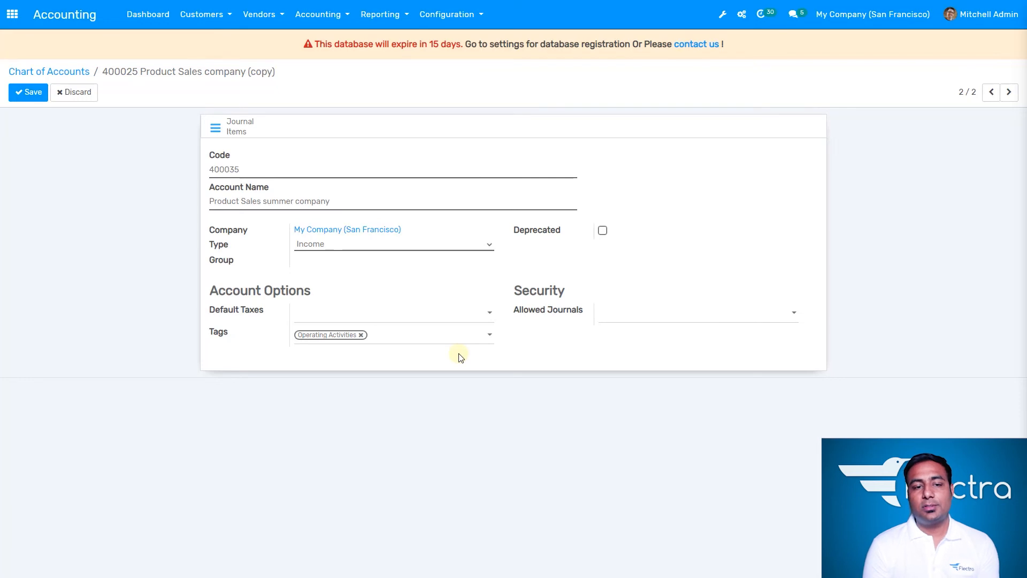
{"action": "left_click", "coordinate": [32, 94]}
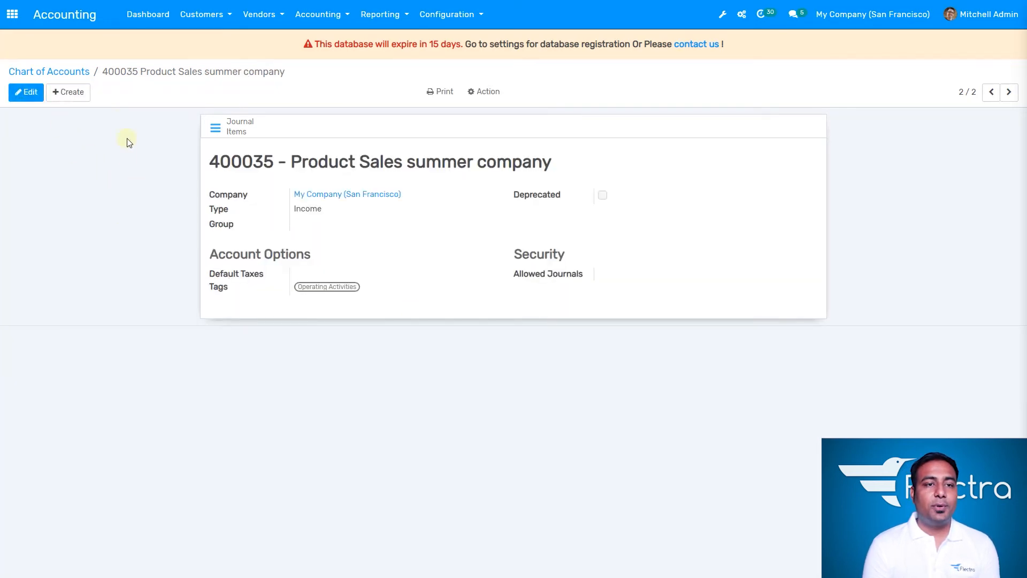
{"action": "left_click", "coordinate": [68, 79]}
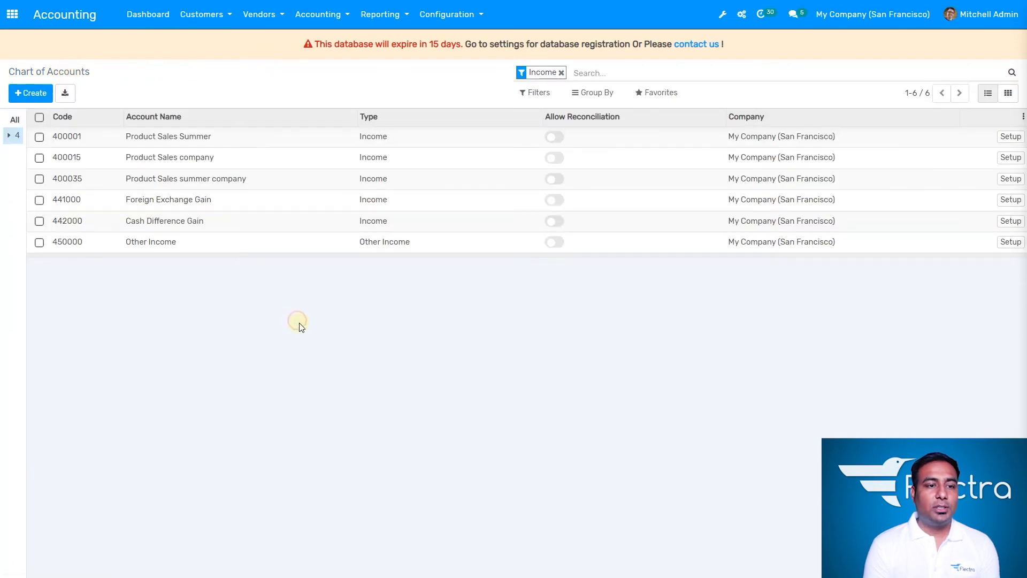
{"action": "left_click", "coordinate": [60, 164]}
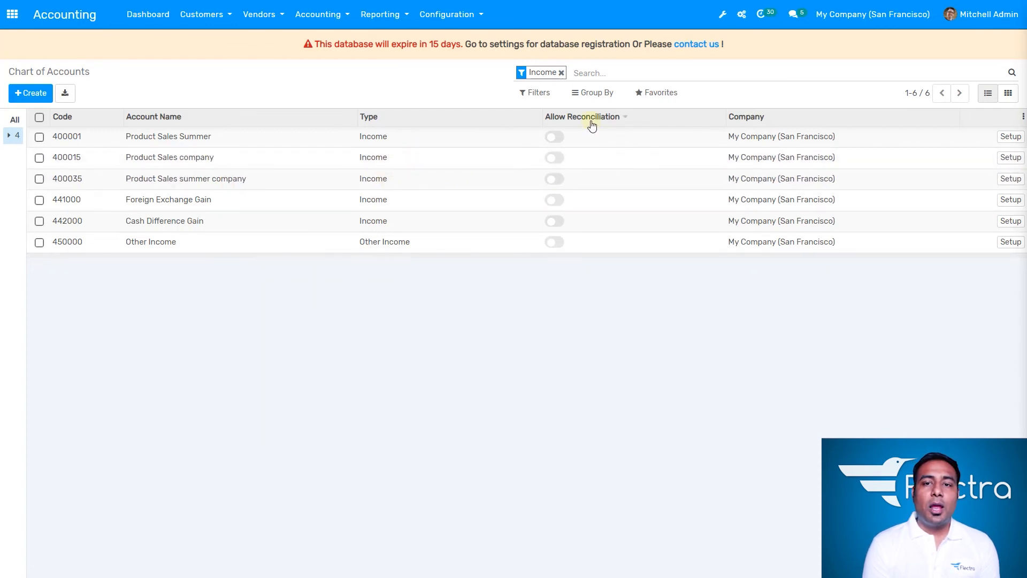
{"action": "left_click", "coordinate": [573, 185]}
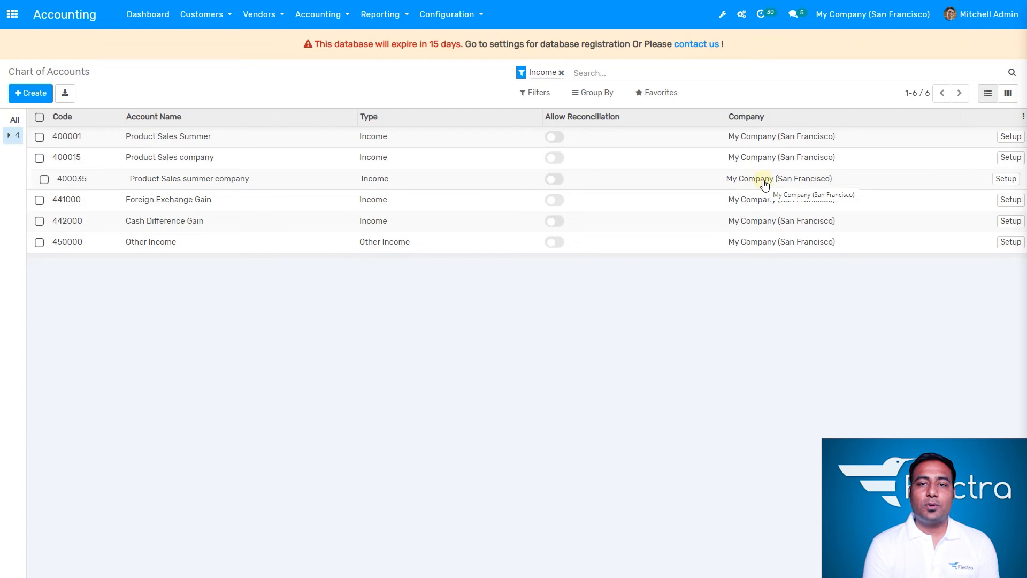
- Replace the Income filter with Receivable Accounts to view those accounts, and clear the filter to list all accounts
{"action": "left_click", "coordinate": [562, 74]}
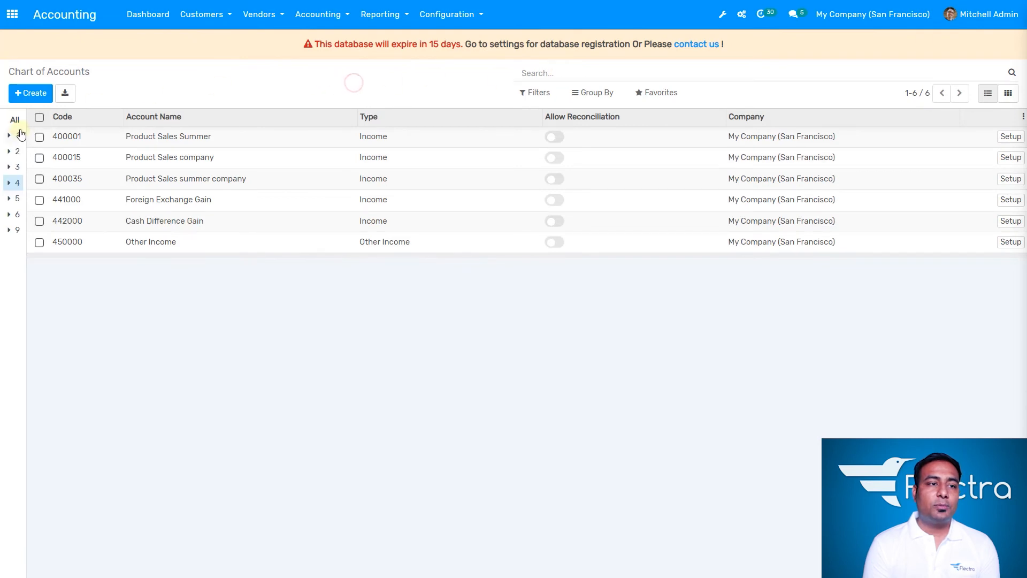
{"action": "left_click", "coordinate": [548, 86]}
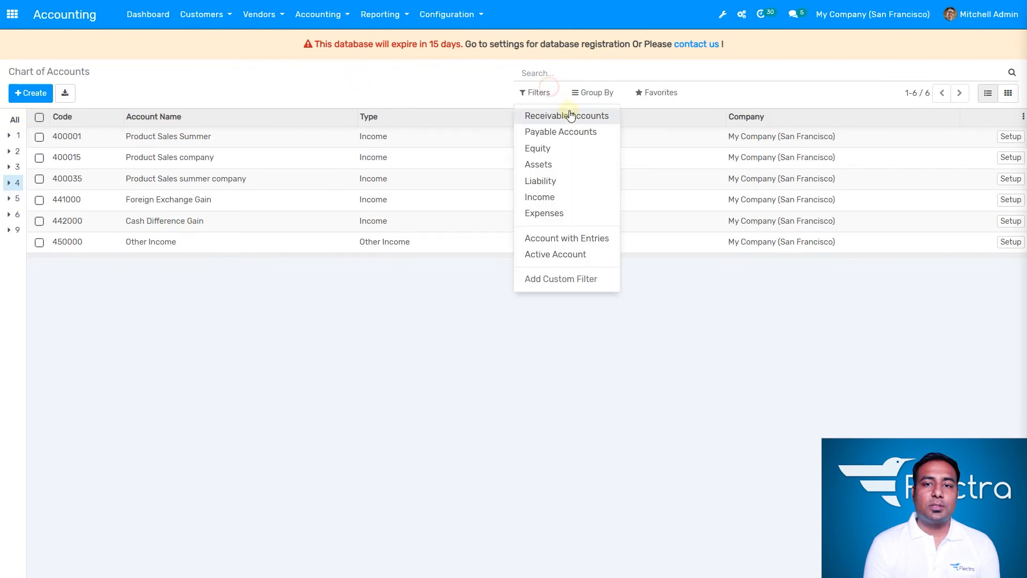
{"action": "left_click", "coordinate": [543, 117]}
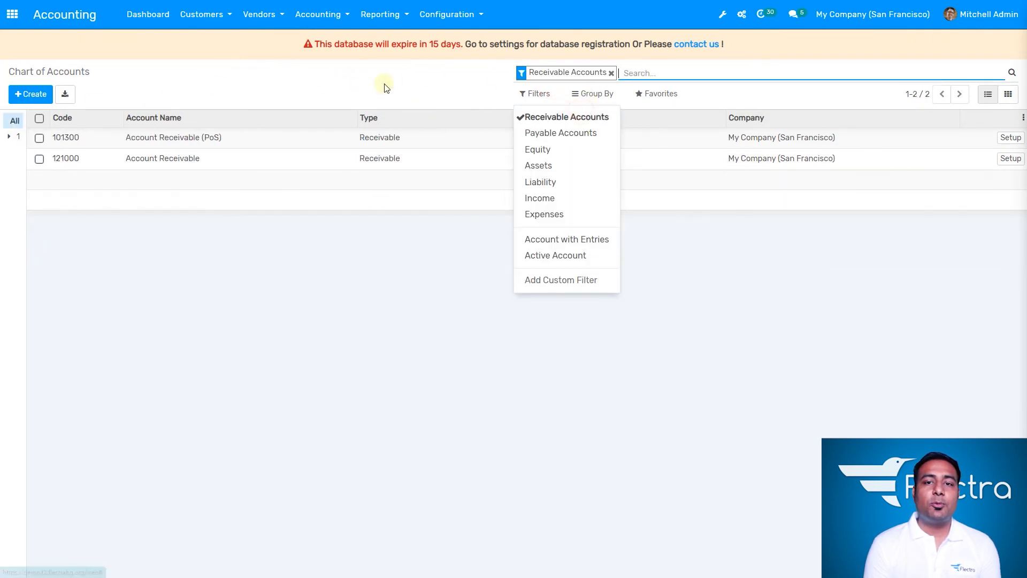
{"action": "left_click", "coordinate": [386, 86]}
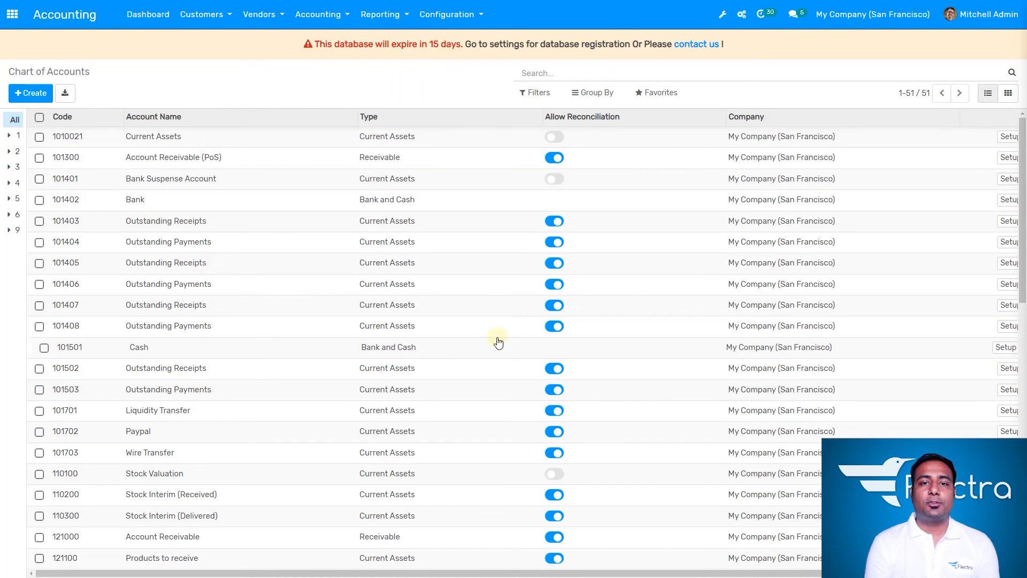
- Examine the full unfiltered chart of accounts and the options for saving the search, importing records and adding to the dashboard
{"action": "scroll", "coordinate": [498, 341], "scroll_direction": "down", "scroll_amount": 10}
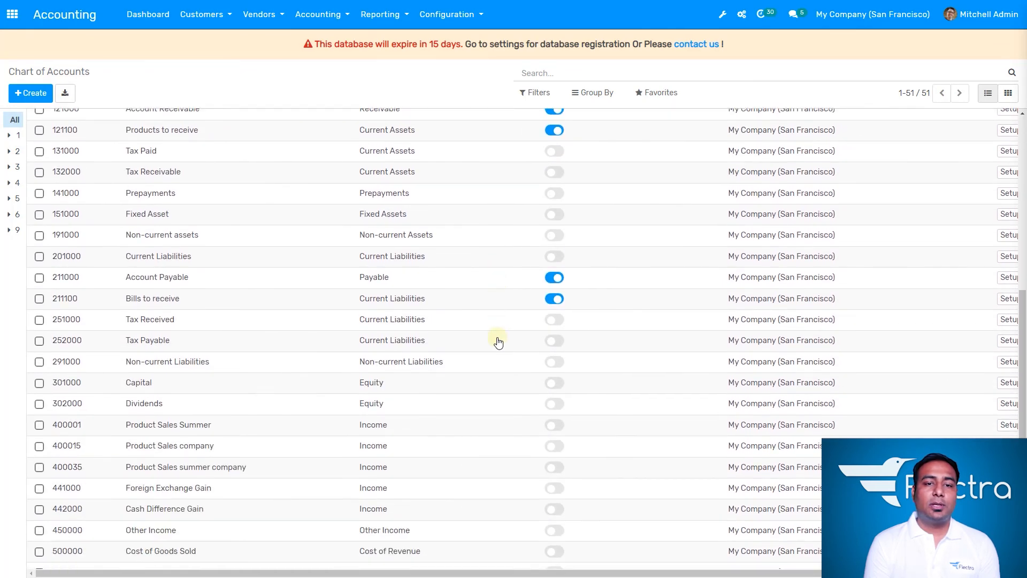
{"action": "scroll", "coordinate": [498, 341], "scroll_direction": "down", "scroll_amount": 1}
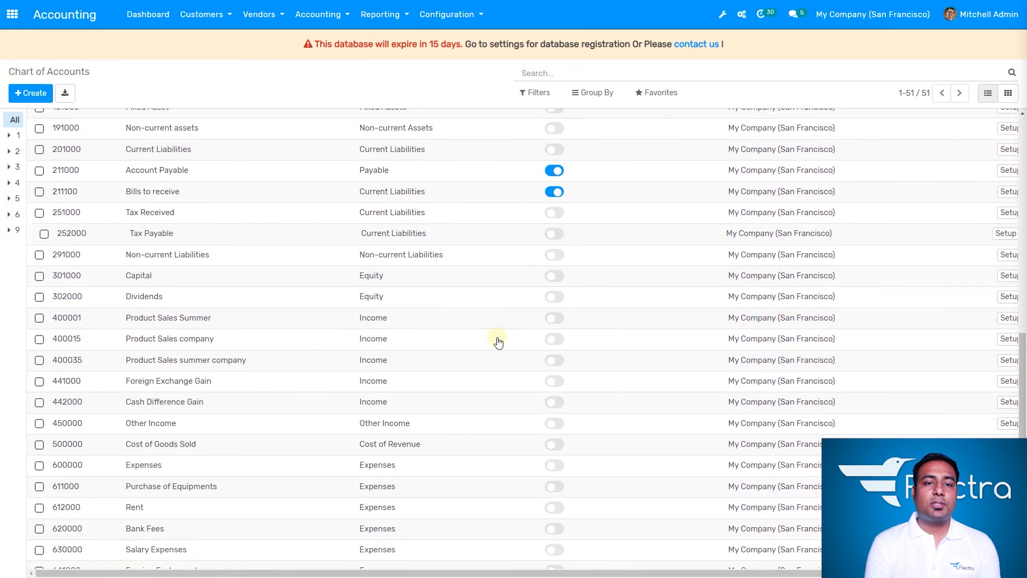
{"action": "scroll", "coordinate": [498, 342], "scroll_direction": "down", "scroll_amount": 3}
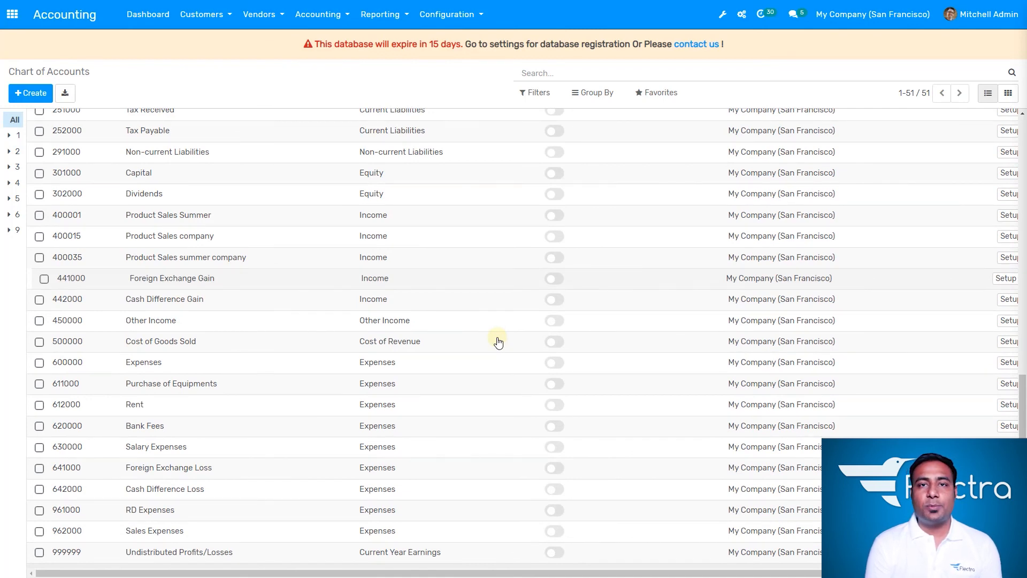
{"action": "scroll", "coordinate": [498, 342], "scroll_direction": "up", "scroll_amount": 10}
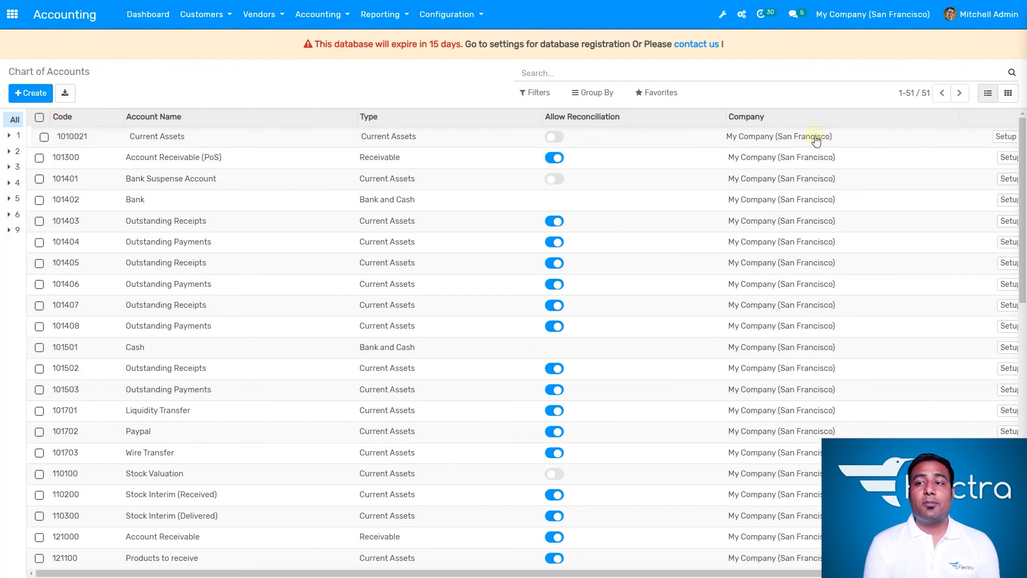
{"action": "left_click", "coordinate": [656, 96]}
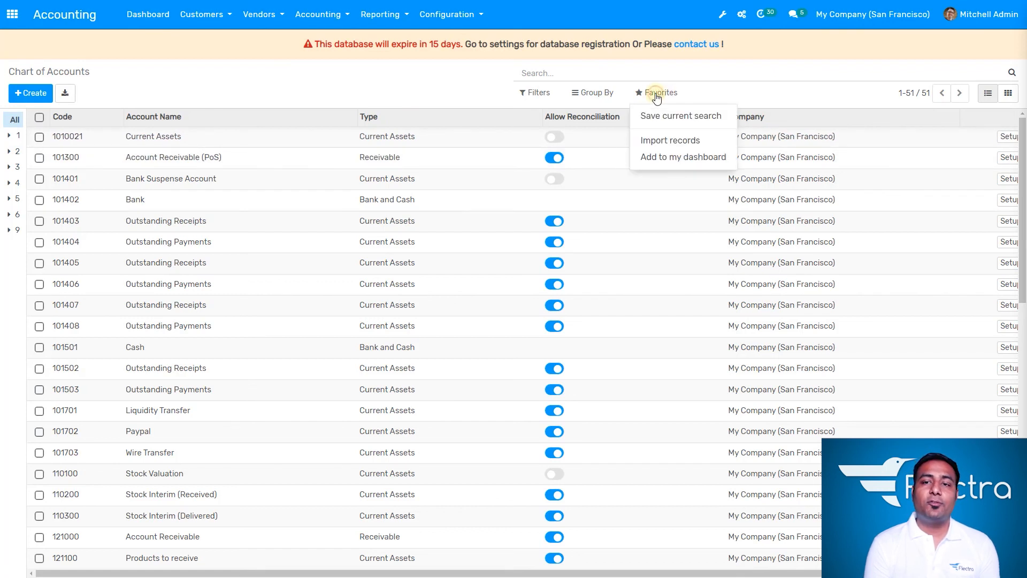
{"action": "left_click", "coordinate": [453, 96]}
{"action": "left_click", "coordinate": [641, 414]}
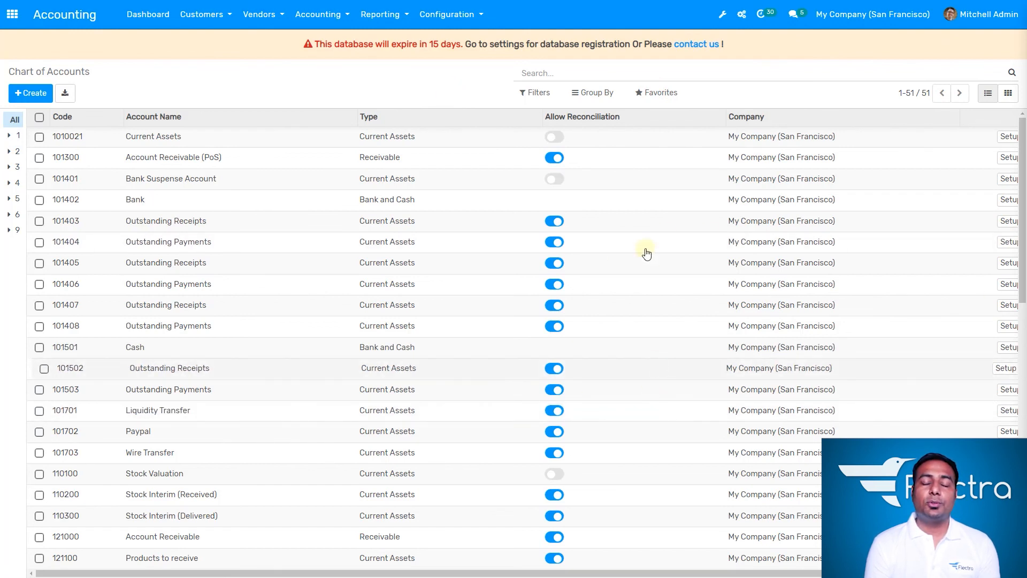
{"action": "left_click", "coordinate": [659, 94]}
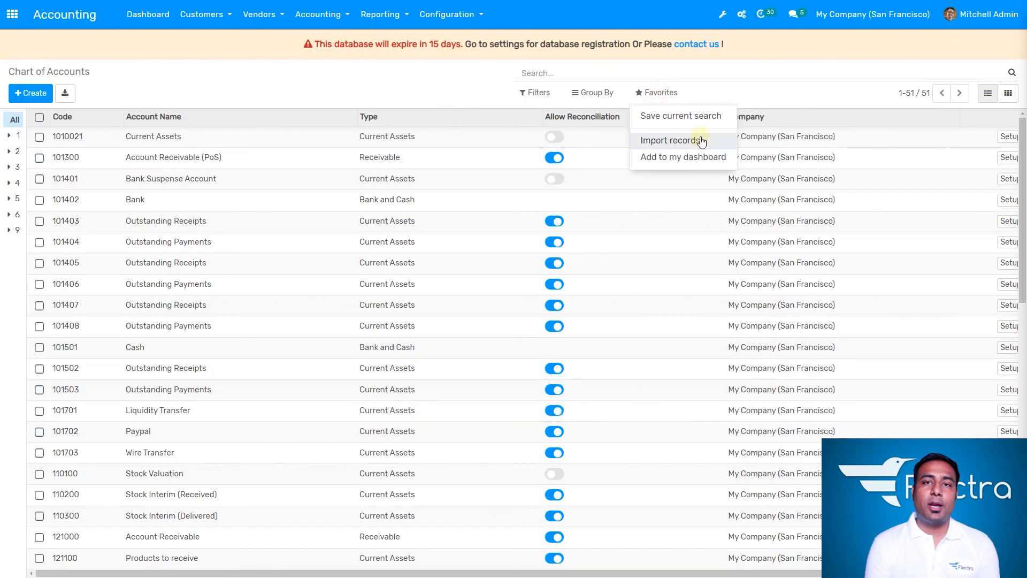
{"action": "left_click", "coordinate": [495, 93]}
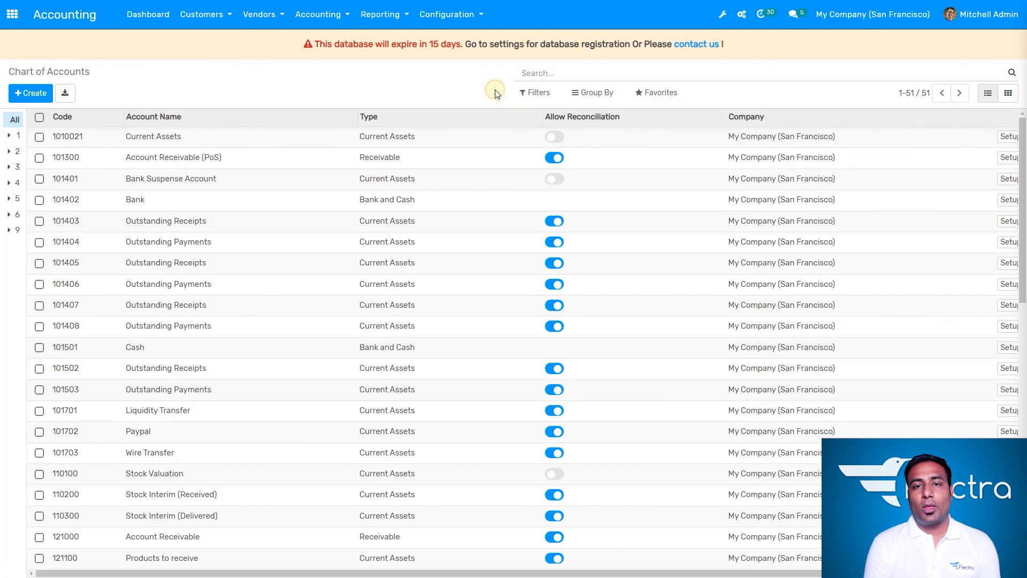